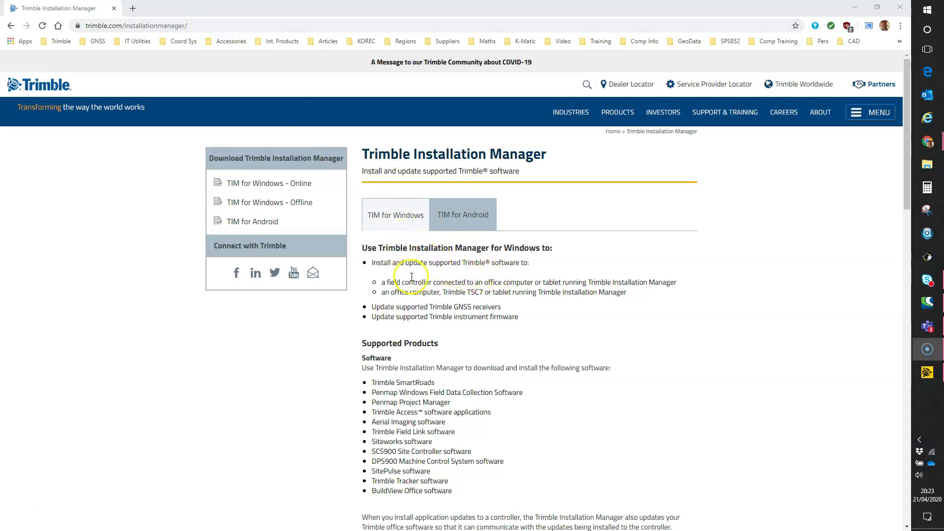
# - Read through the supported products, receivers and installation versions on the Trimble Installation Manager web page
pyautogui.scroll(-8, 412, 280)
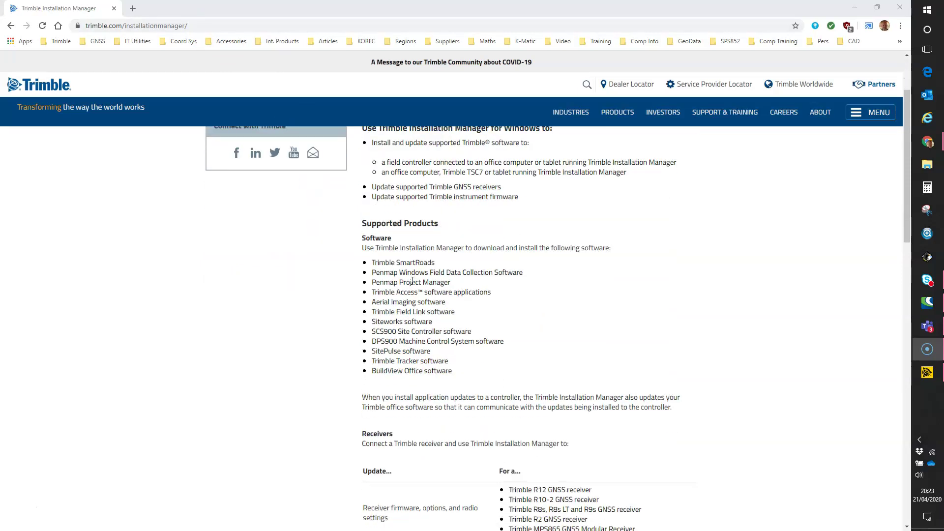
pyautogui.scroll(-2, 413, 284)
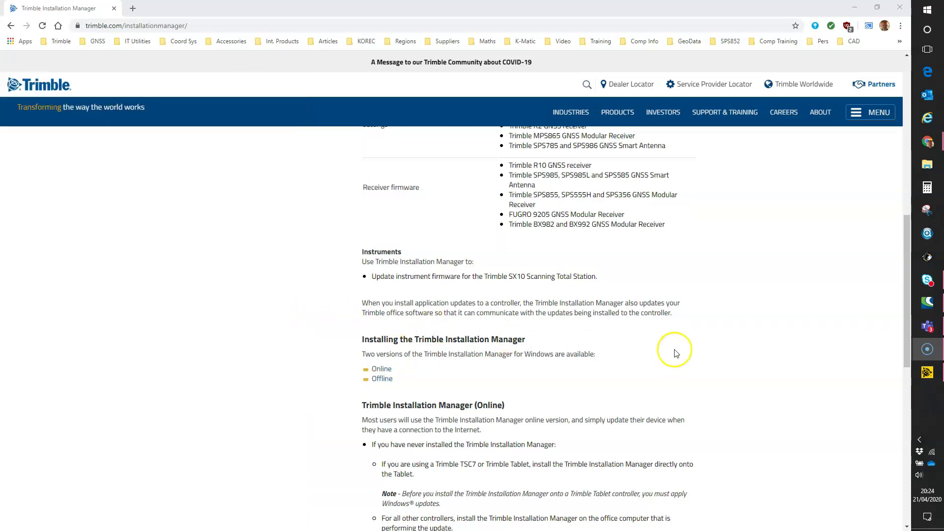
# - Switch to Trimble Installation Manager and connect to the GNSS receiver through the COM17 Trimble USB port
pyautogui.click(927, 373)
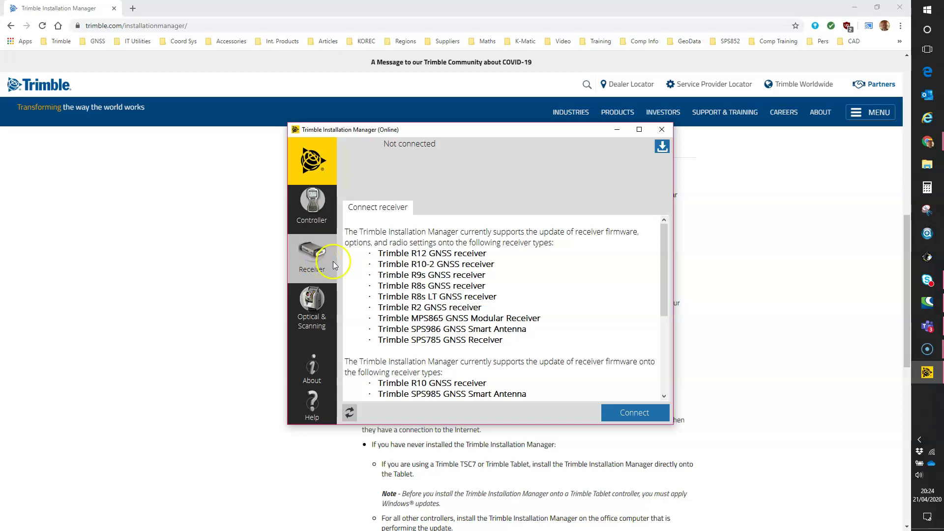
pyautogui.click(637, 412)
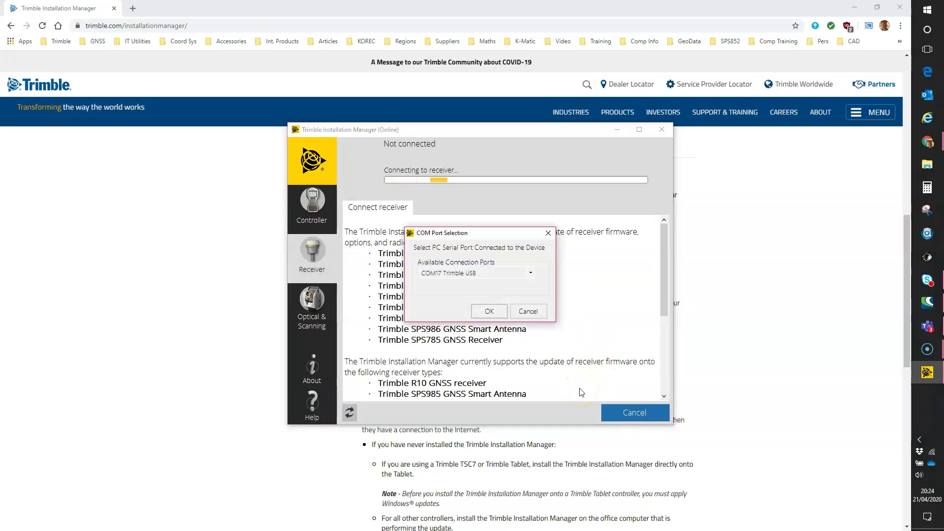
pyautogui.click(454, 274)
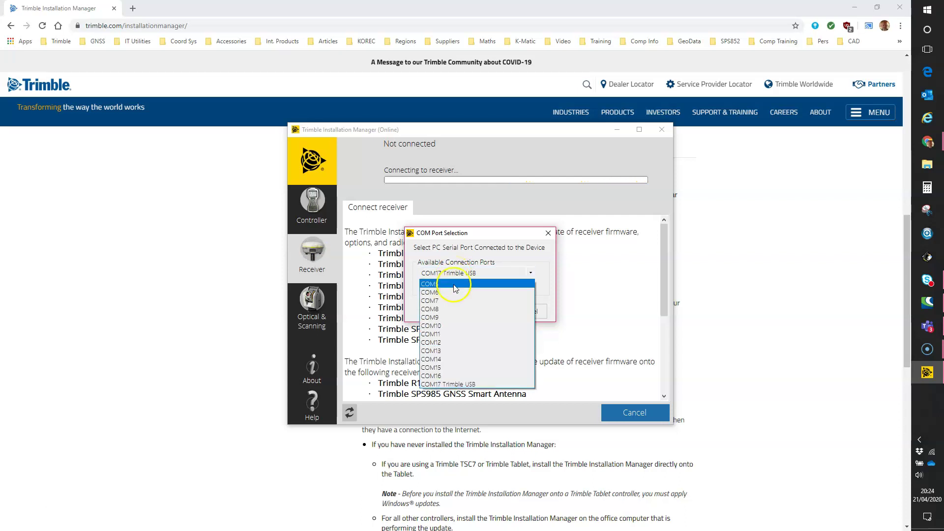
pyautogui.click(468, 385)
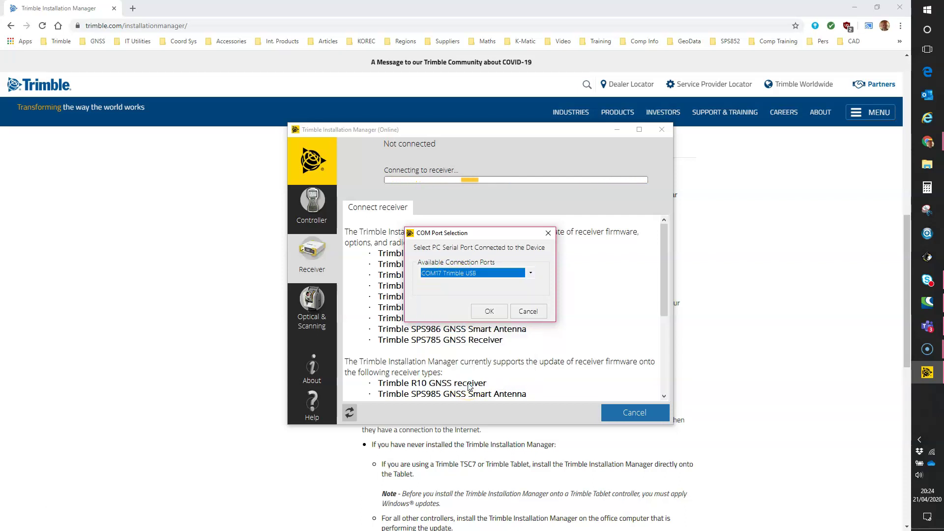
pyautogui.click(489, 312)
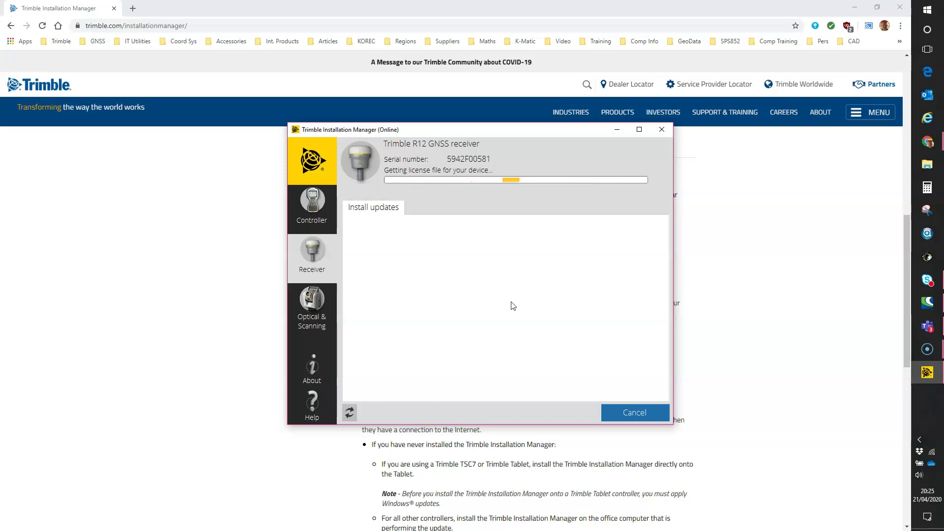
# - Examine the receiver options, firmware and radio frequencies in the list of installable updates for the connected receiver
pyautogui.click(402, 164)
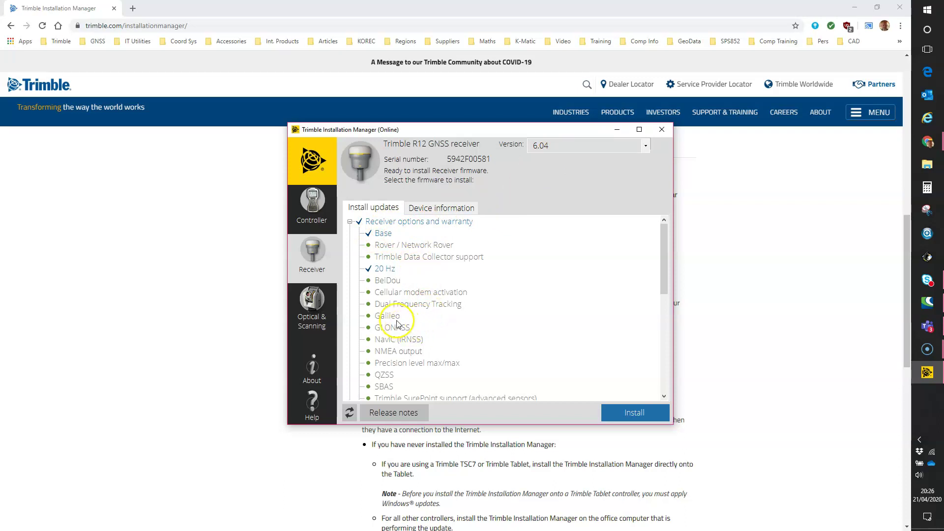
pyautogui.scroll(-2, 396, 317)
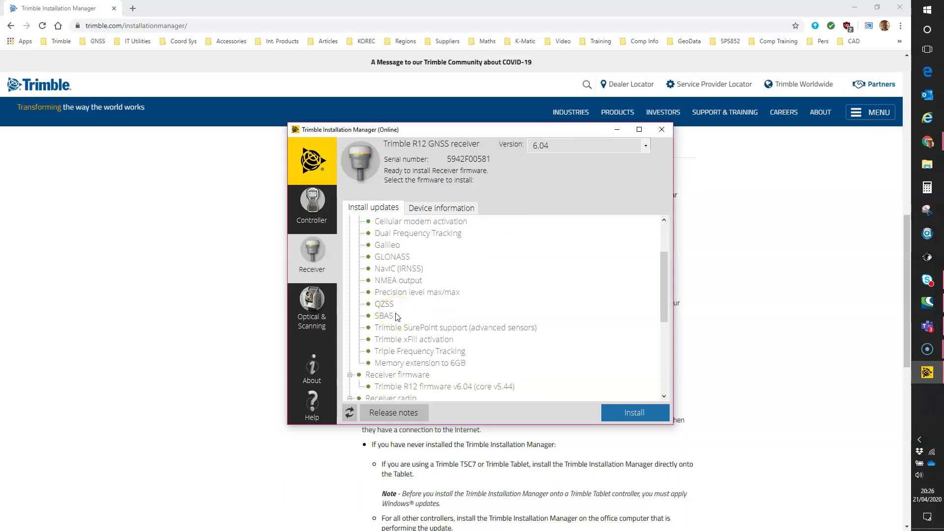
pyautogui.scroll(-1, 398, 317)
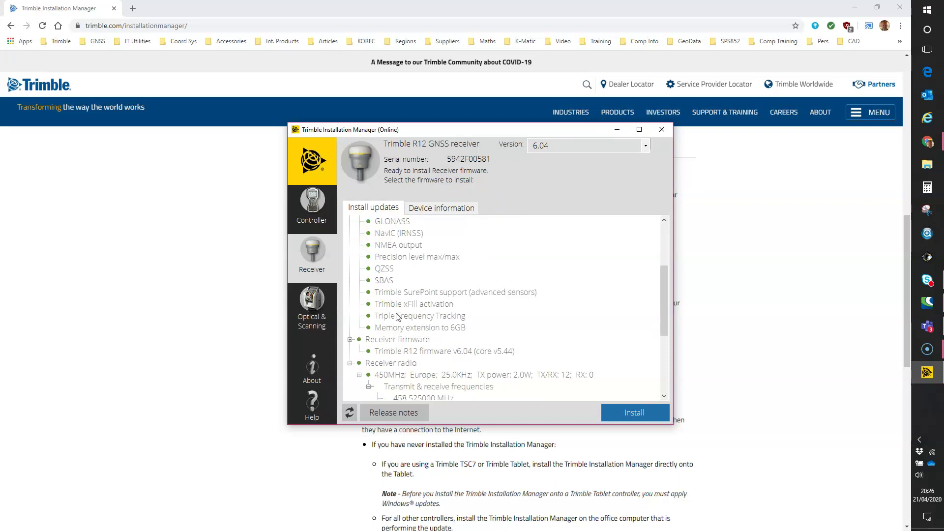
pyautogui.click(436, 293)
pyautogui.scroll(-1, 437, 302)
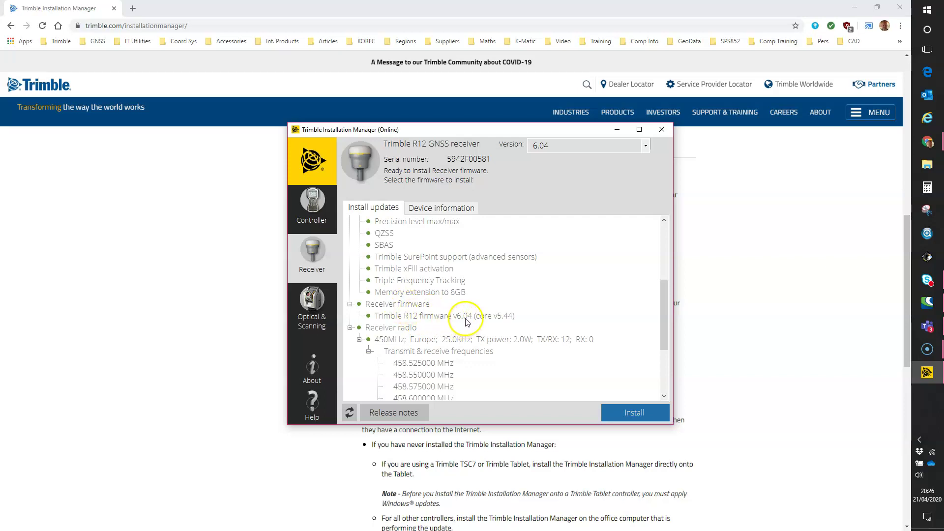
pyautogui.scroll(-3, 467, 320)
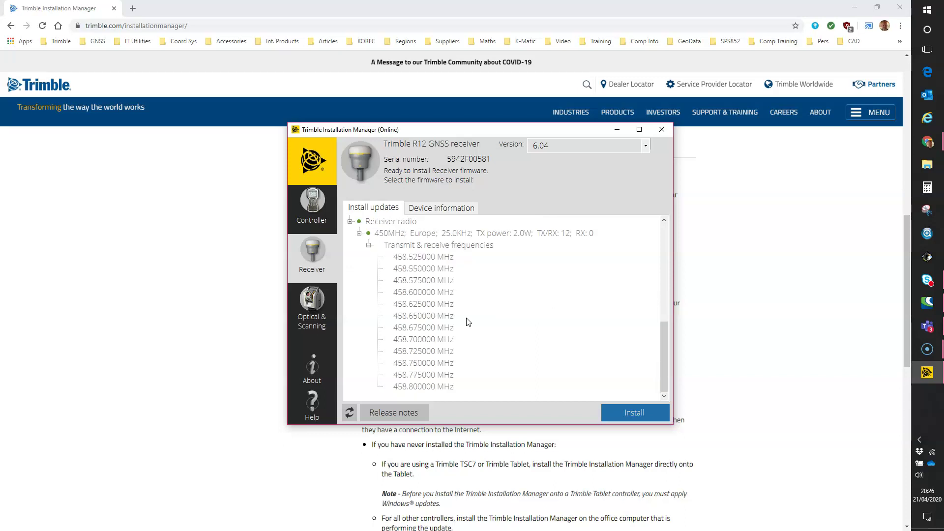
pyautogui.scroll(5, 467, 321)
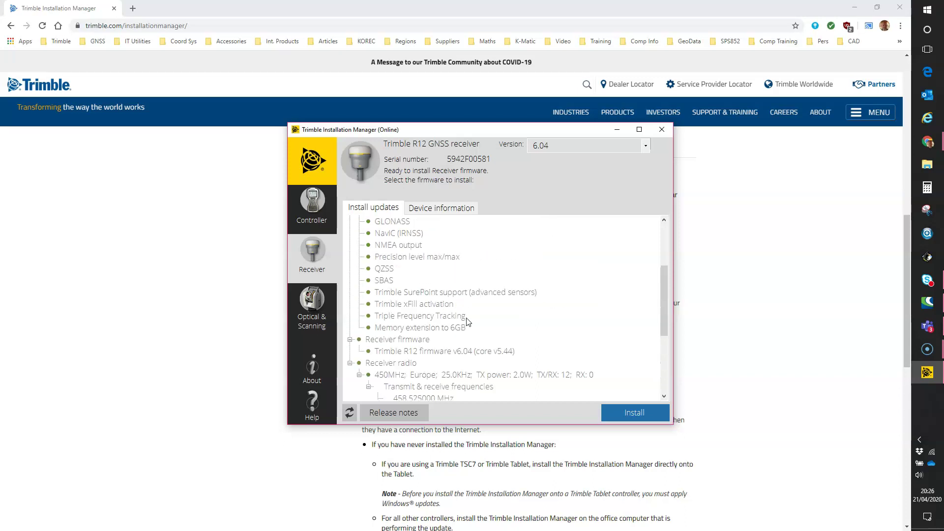
pyautogui.scroll(2, 467, 321)
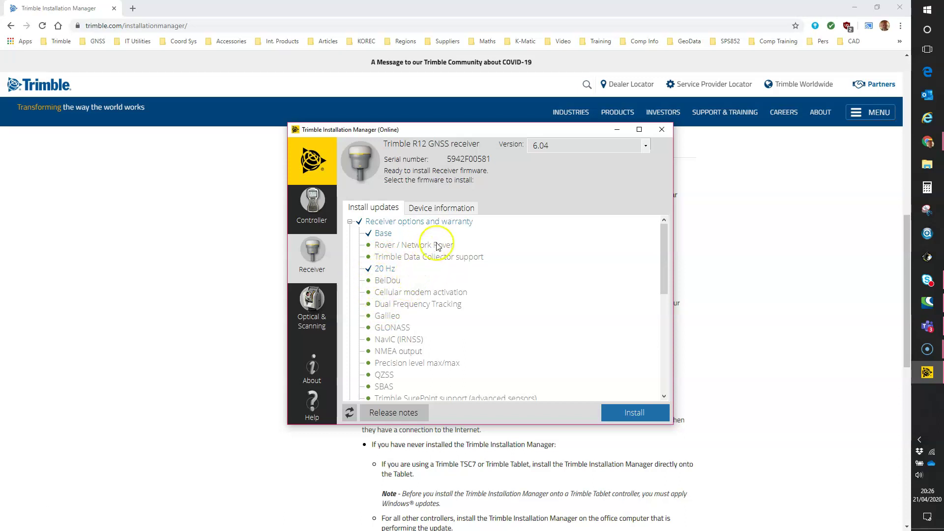
# - Check the selectable firmware versions and highlight the firmware maintenance expiry date in the device information
pyautogui.click(645, 148)
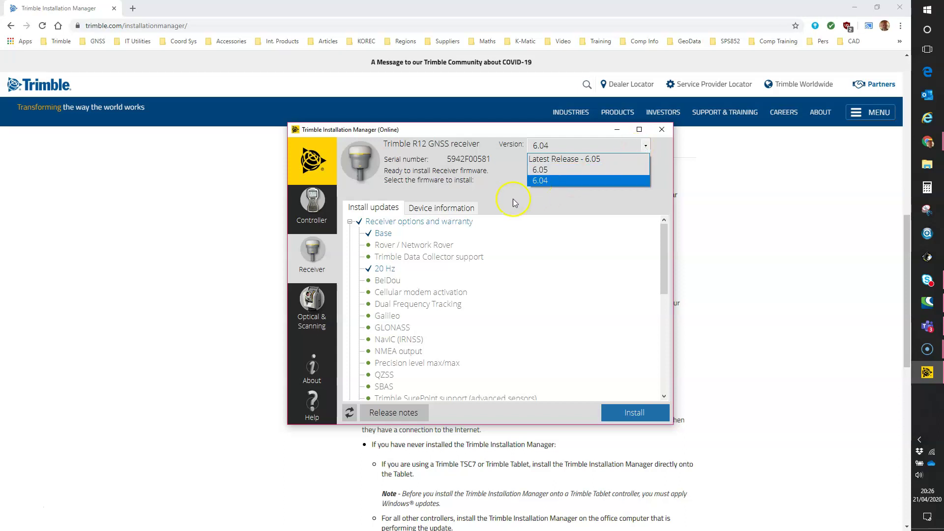
pyautogui.click(515, 271)
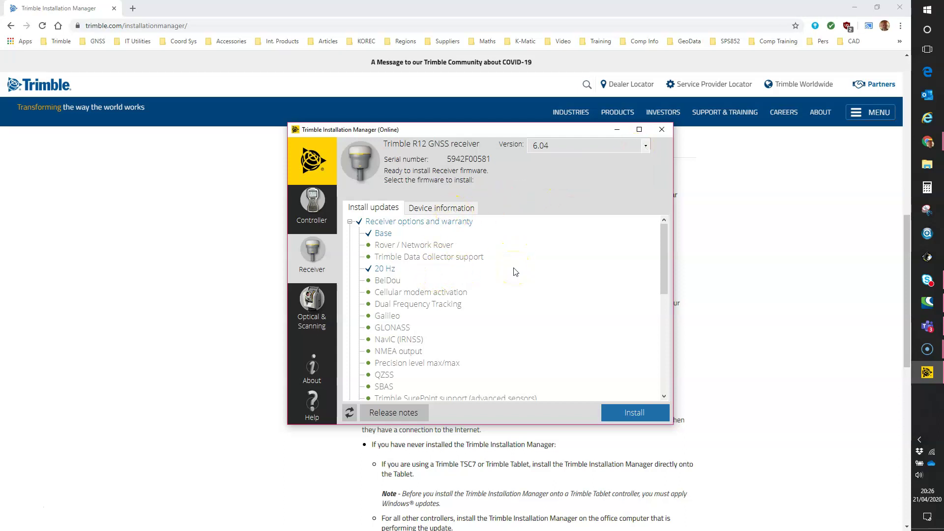
pyautogui.scroll(-3, 515, 273)
pyautogui.scroll(-4, 515, 274)
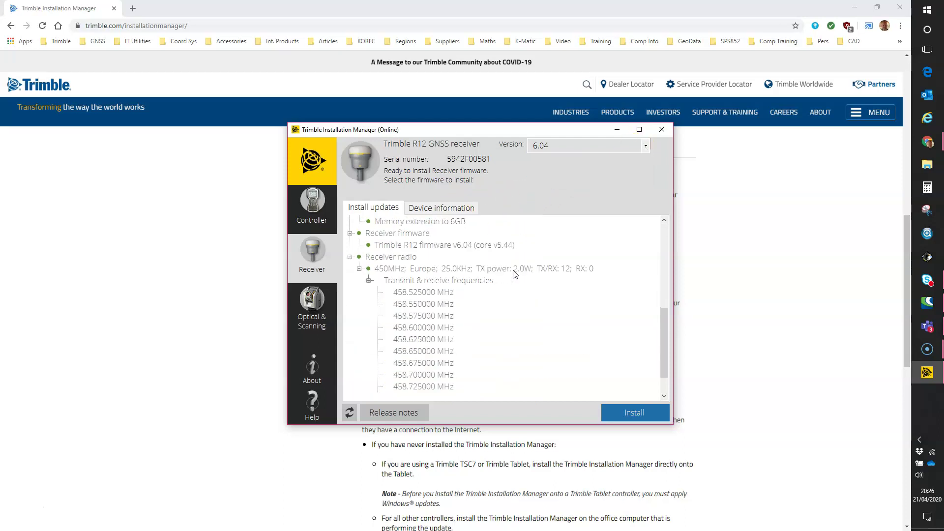
pyautogui.scroll(4, 515, 274)
pyautogui.scroll(3, 515, 273)
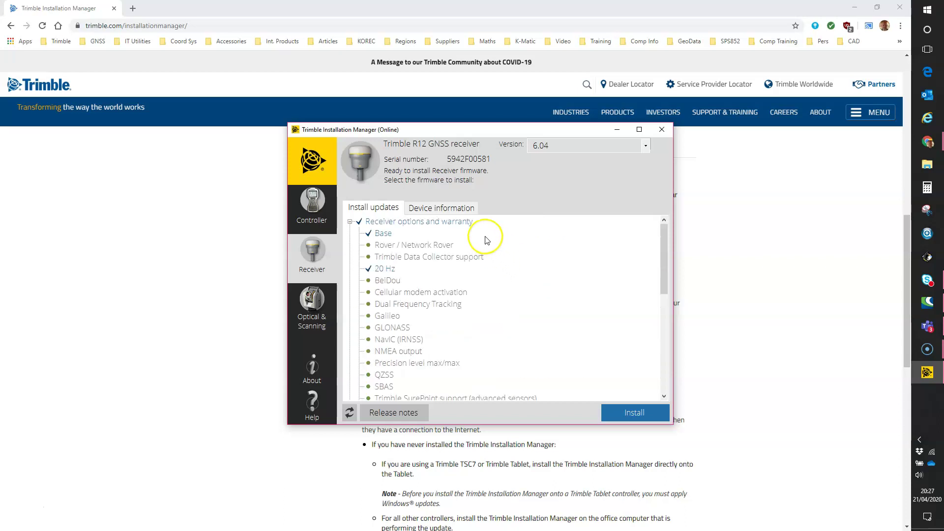
pyautogui.click(441, 210)
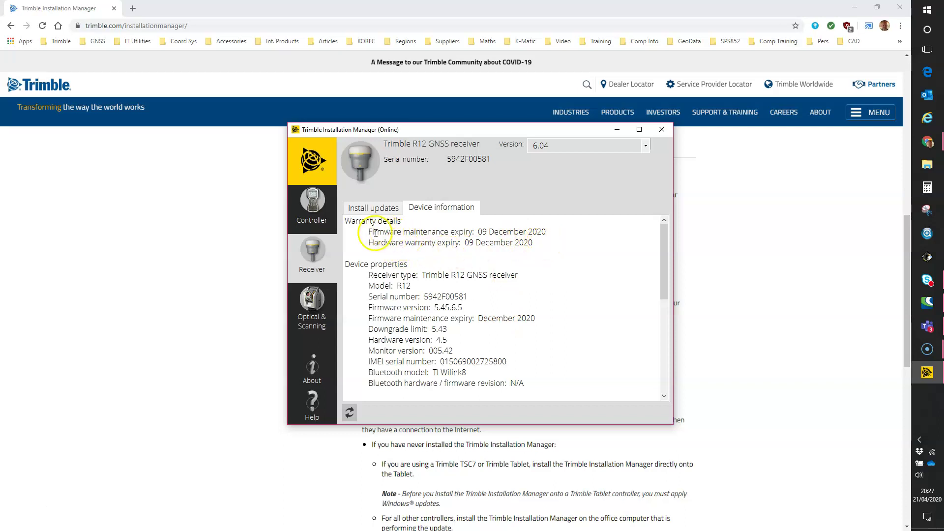
pyautogui.moveTo(368, 232); pyautogui.dragTo(547, 235)
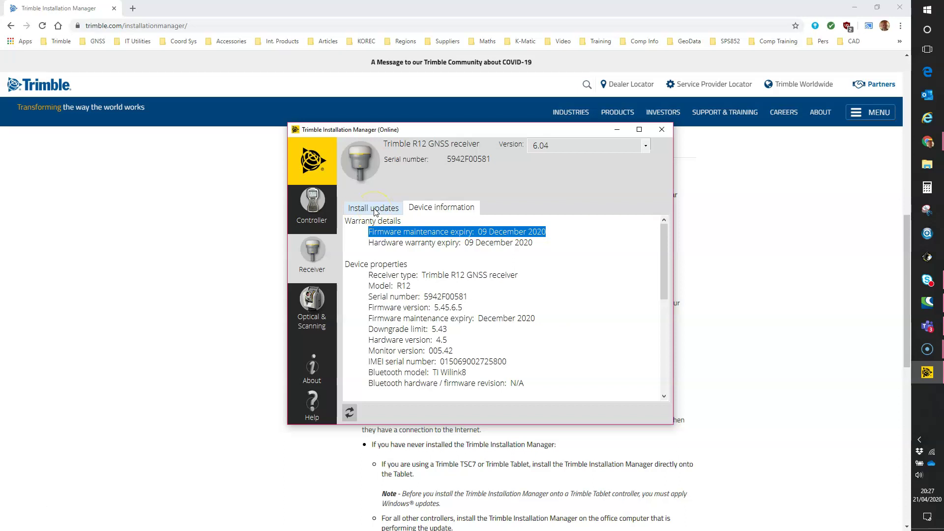
# - Choose the version Latest Release - 6.05 and install the Base and 20 Hz receiver options
pyautogui.click(644, 147)
pyautogui.click(605, 154)
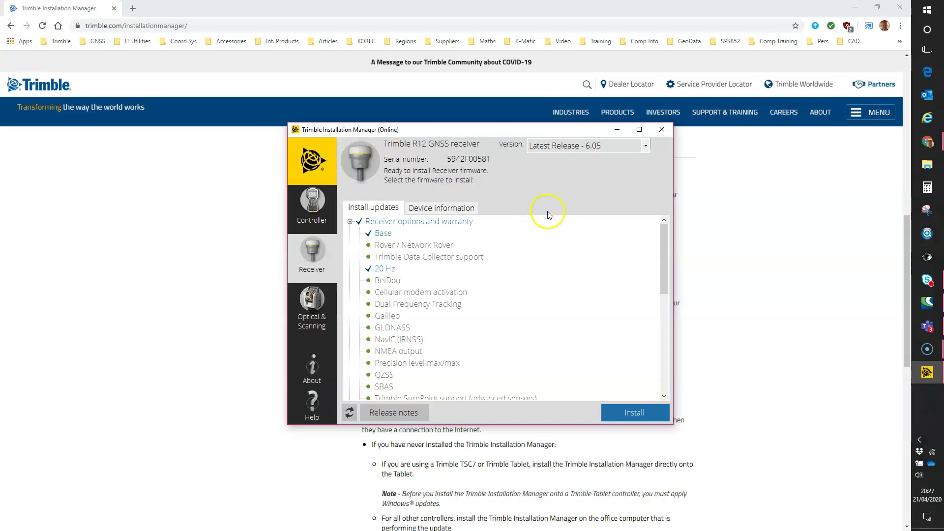
pyautogui.click(640, 417)
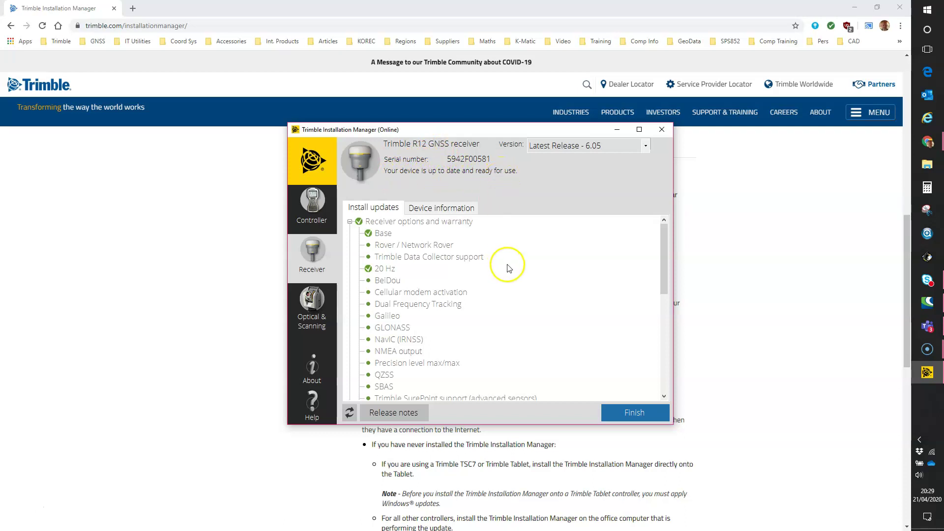
# - Review the receiver's options, firmware version and radio frequencies in the update list after the installation
pyautogui.scroll(-1, 509, 268)
pyautogui.scroll(-3, 510, 268)
pyautogui.scroll(-1, 509, 268)
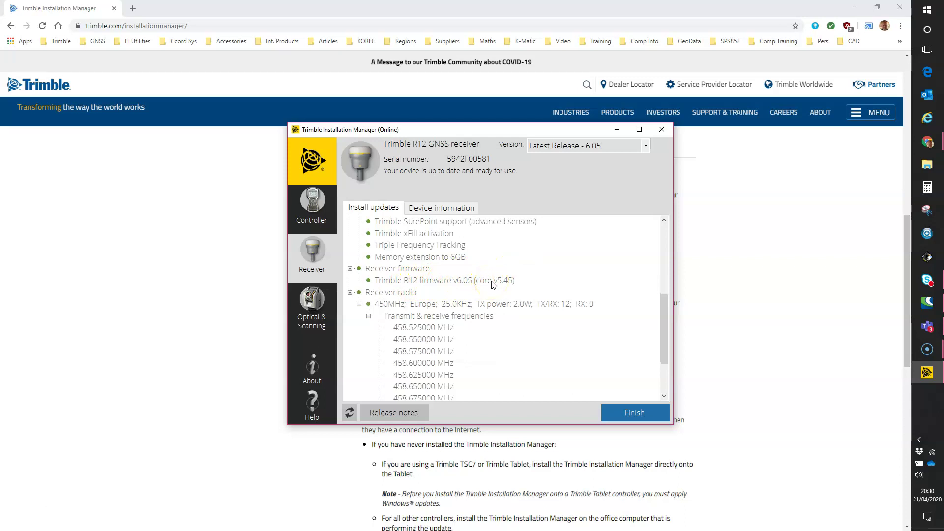
pyautogui.scroll(-2, 493, 285)
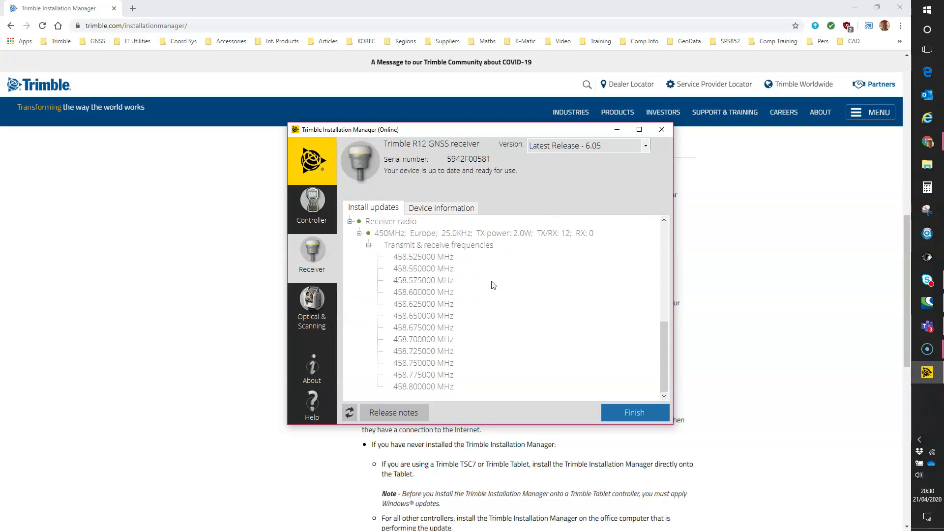